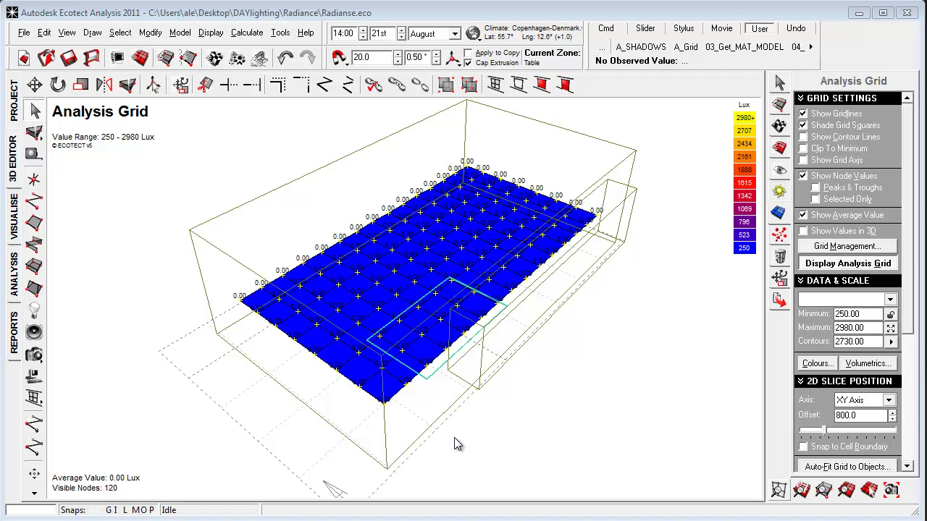
# Step: Run the daylight factor calculation on the analysis grid through the calculation wizard
pyautogui.moveTo(466, 265); pyautogui.dragTo(236, 414, button='right')
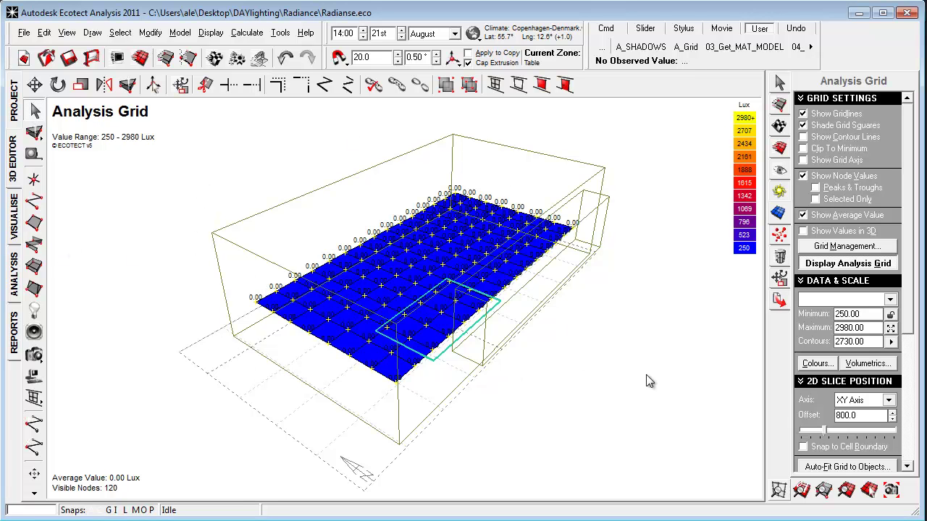
pyautogui.moveTo(911, 272); pyautogui.dragTo(910, 398)
pyautogui.click(844, 462)
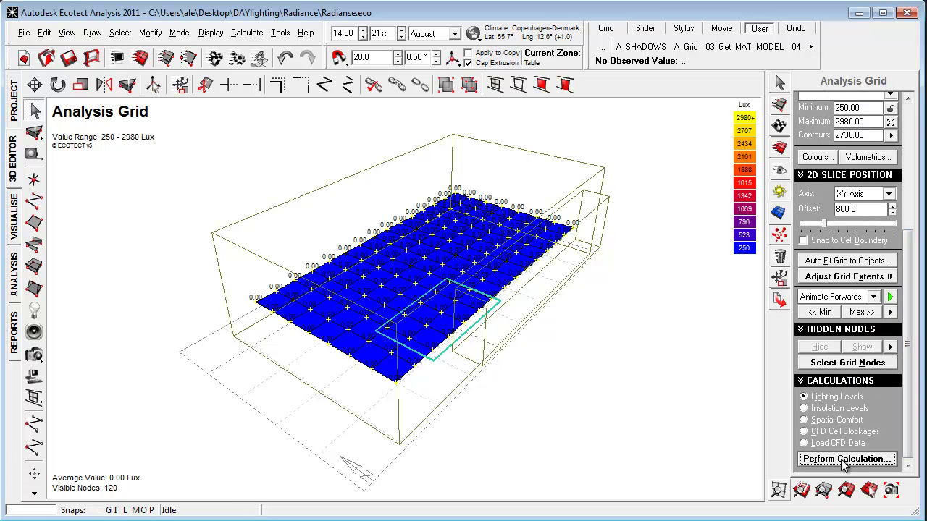
pyautogui.click(590, 400)
pyautogui.click(572, 404)
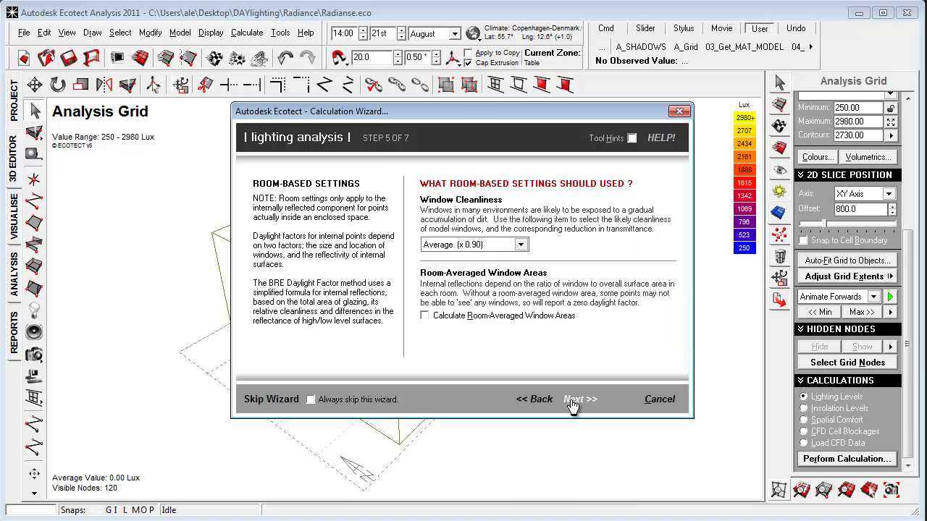
pyautogui.click(572, 404)
pyautogui.click(577, 399)
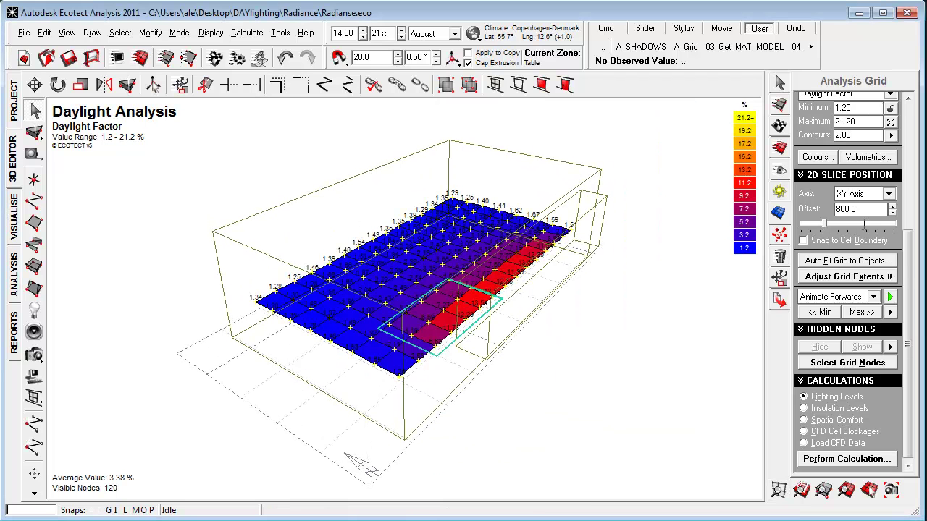
# Step: Rescale the legend to minimum 2 and maximum 10 %, then show the Manage Grid Data list
pyautogui.moveTo(907, 275); pyautogui.dragTo(908, 212)
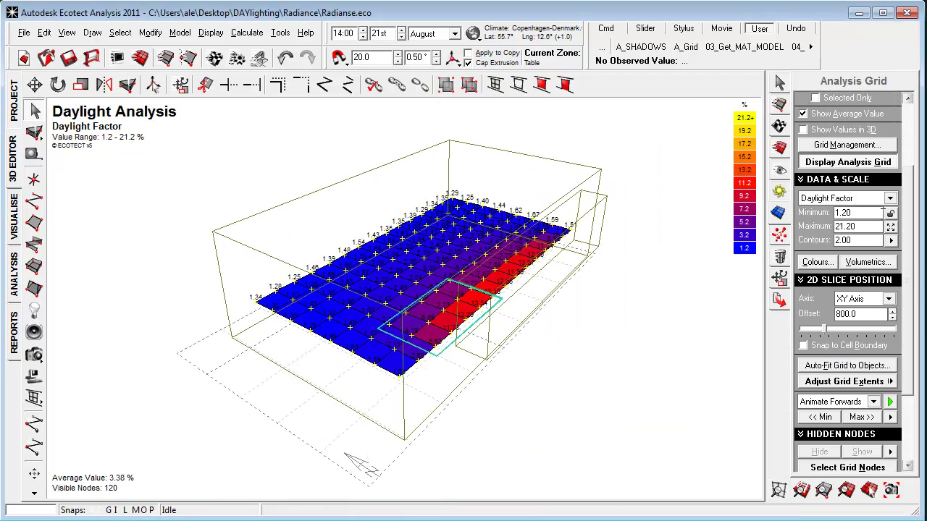
pyautogui.doubleClick(882, 212)
pyautogui.write('2')
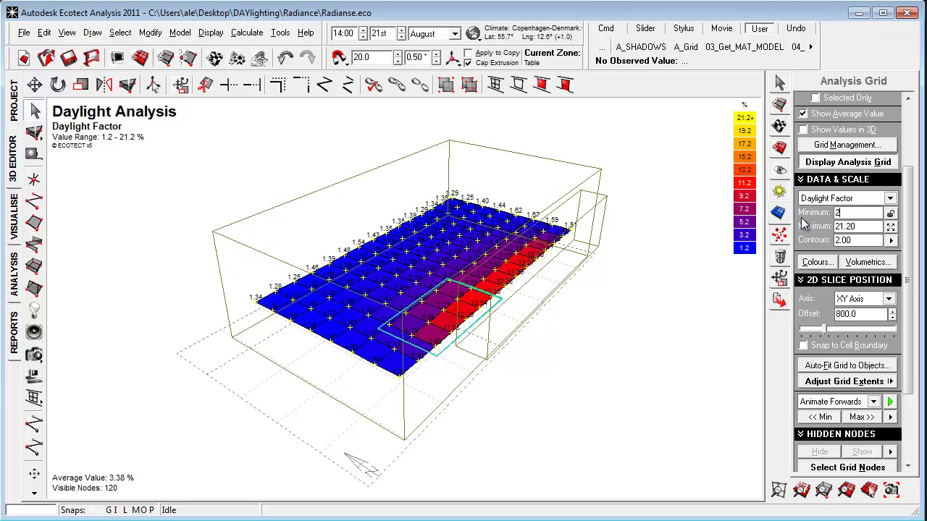
pyautogui.press('Tab')
pyautogui.write('10')
pyautogui.press('Return')
pyautogui.click(847, 145)
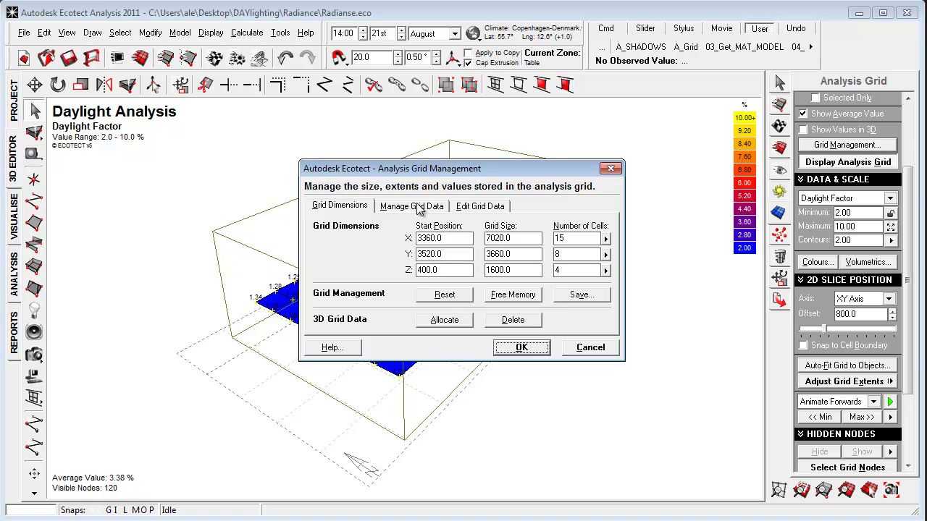
pyautogui.click(418, 206)
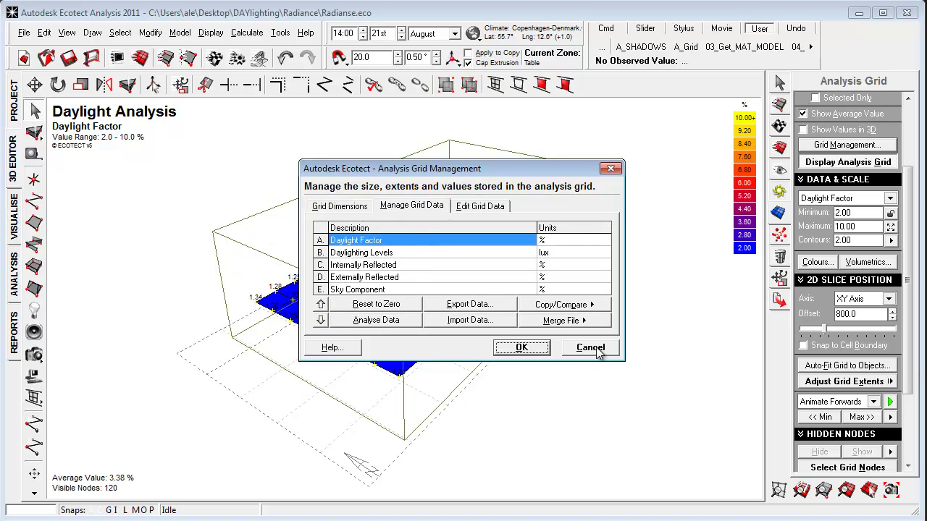
# Step: Import the Ecotect Analysis Grid Data (*.GRD) file onto the grid and orbit to inspect it
pyautogui.click(589, 351)
pyautogui.click(24, 33)
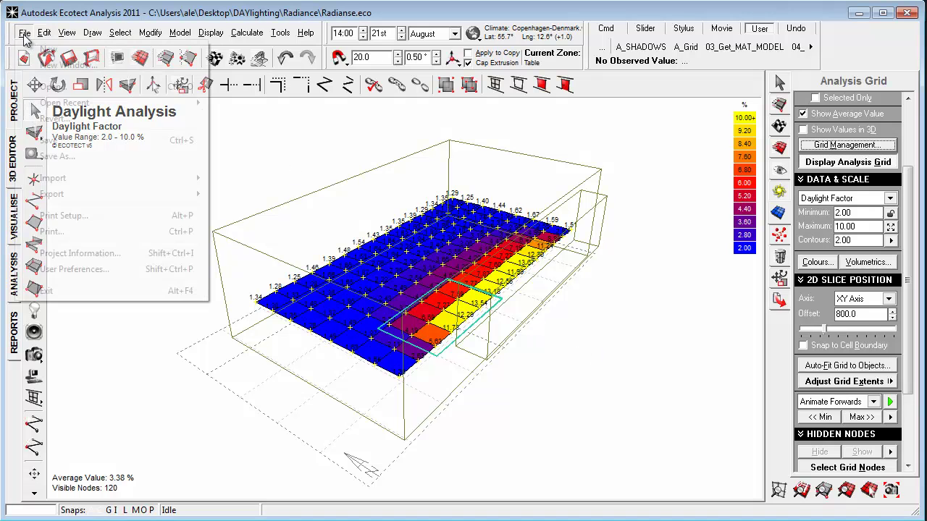
pyautogui.moveTo(182, 177)
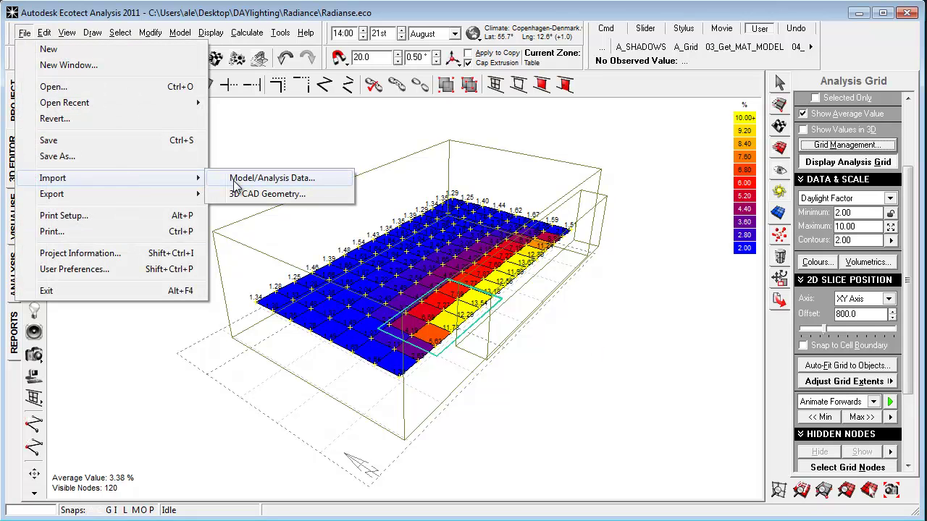
pyautogui.click(235, 185)
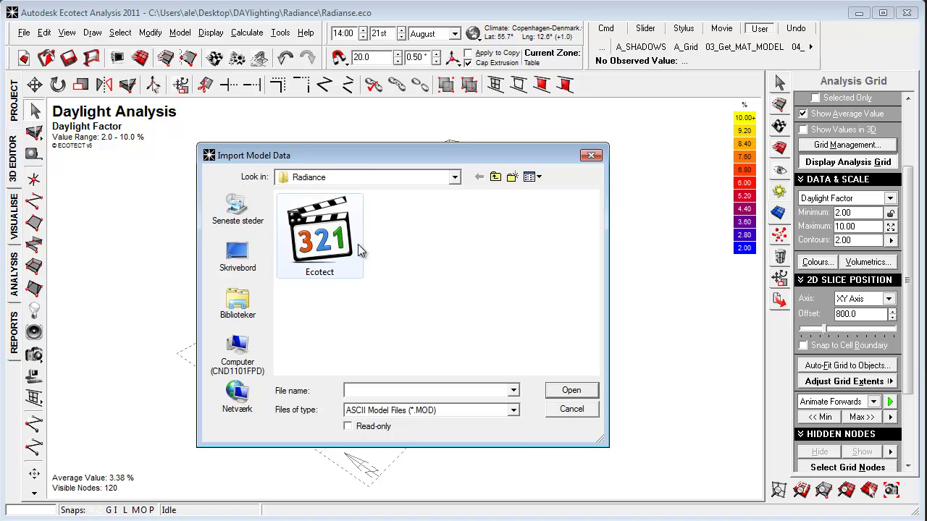
pyautogui.click(417, 407)
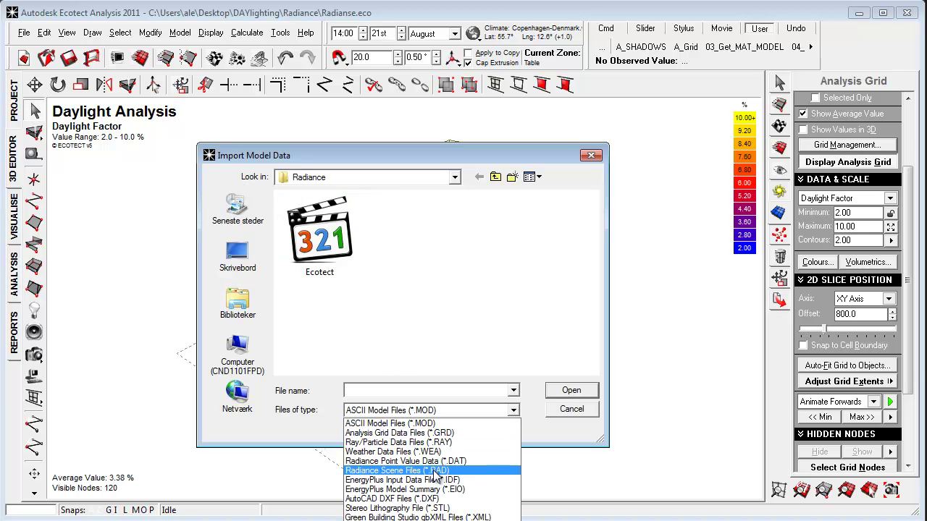
pyautogui.click(435, 432)
pyautogui.click(355, 261)
pyautogui.click(571, 391)
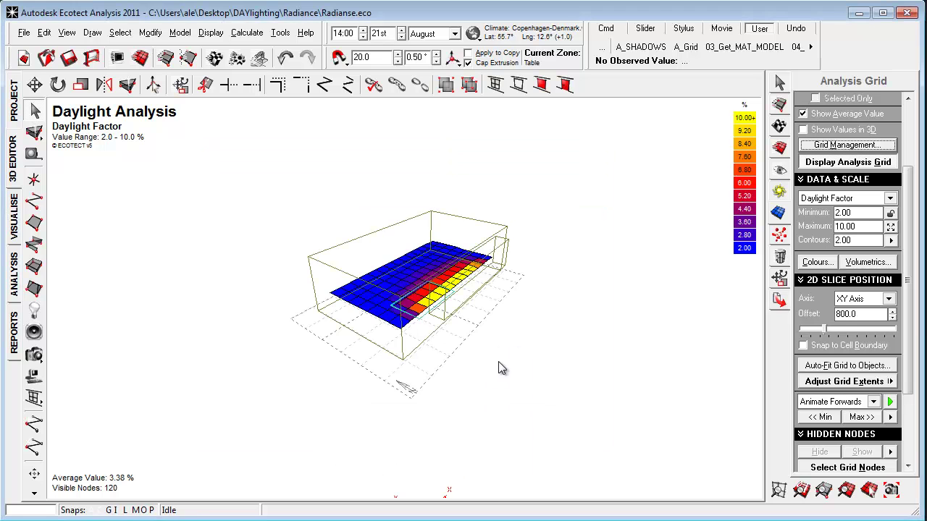
pyautogui.moveTo(481, 343)
pyautogui.mouseDown(button='right')
pyautogui.moveTo(418, 256)
pyautogui.moveTo(484, 355)
pyautogui.mouseUp(button='right')
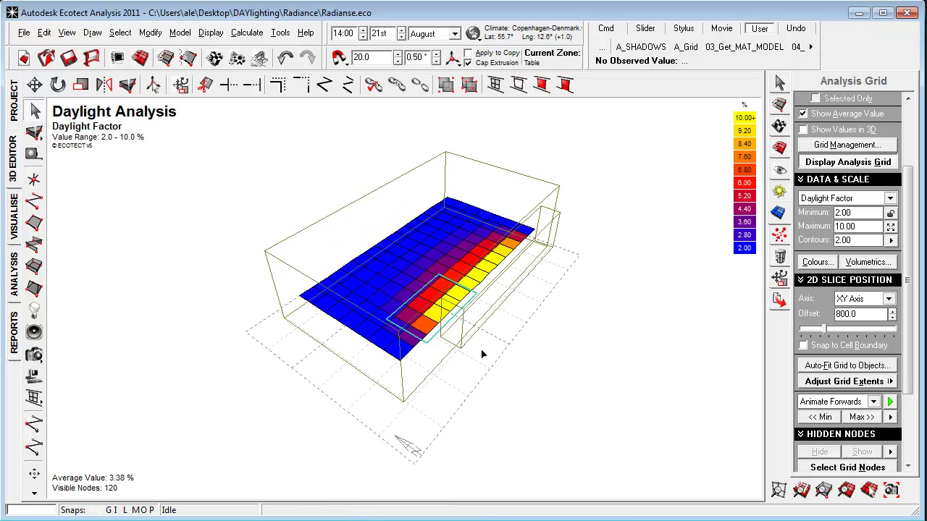
pyautogui.moveTo(361, 384); pyautogui.dragTo(344, 416, button='right')
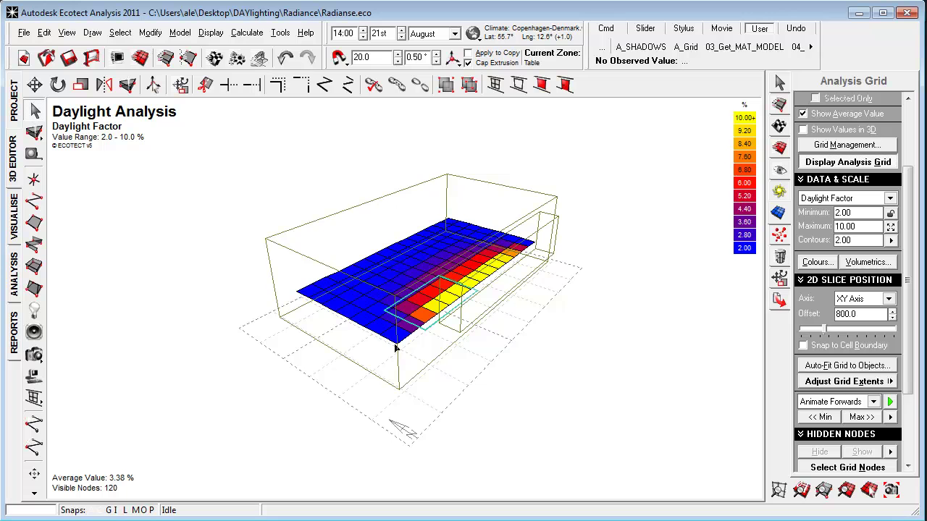
pyautogui.click(14, 225)
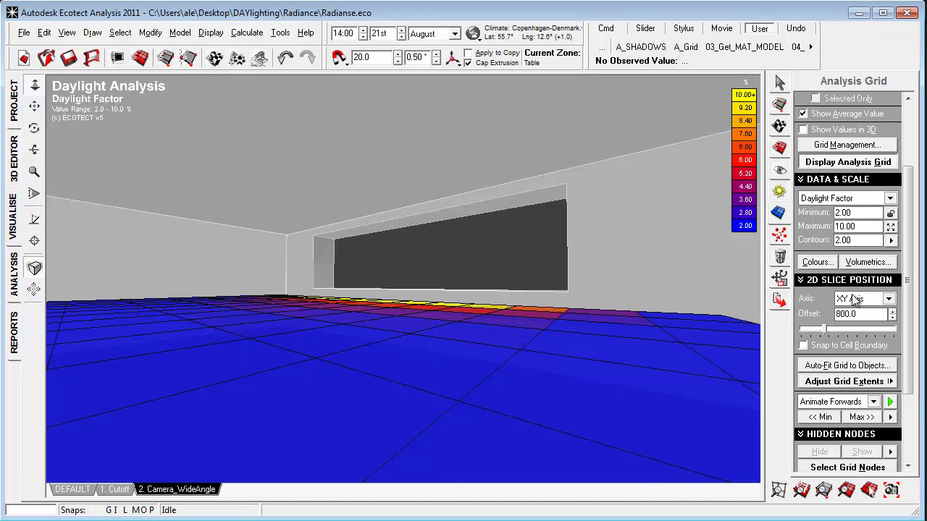
pyautogui.click(867, 163)
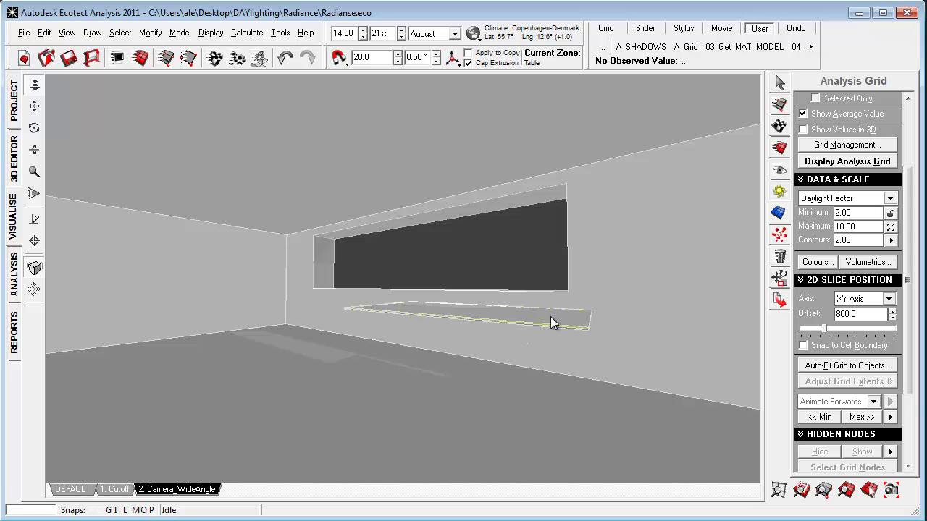
pyautogui.click(855, 164)
pyautogui.click(13, 163)
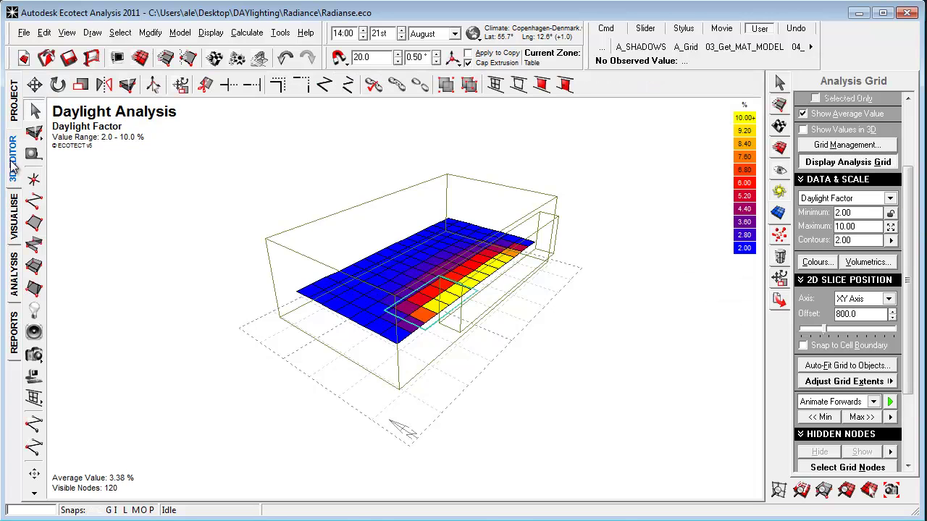
pyautogui.scroll(3, 354, 360)
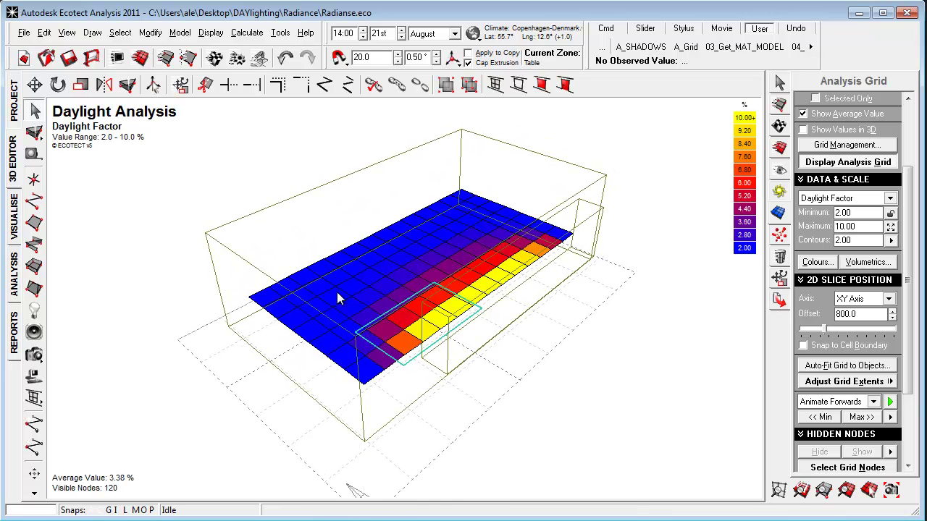
# Step: Select a room wall, start Calculate > Lighting Analysis, and choose Export to RADIANCE for More Detailed Analysis
pyautogui.click(498, 257)
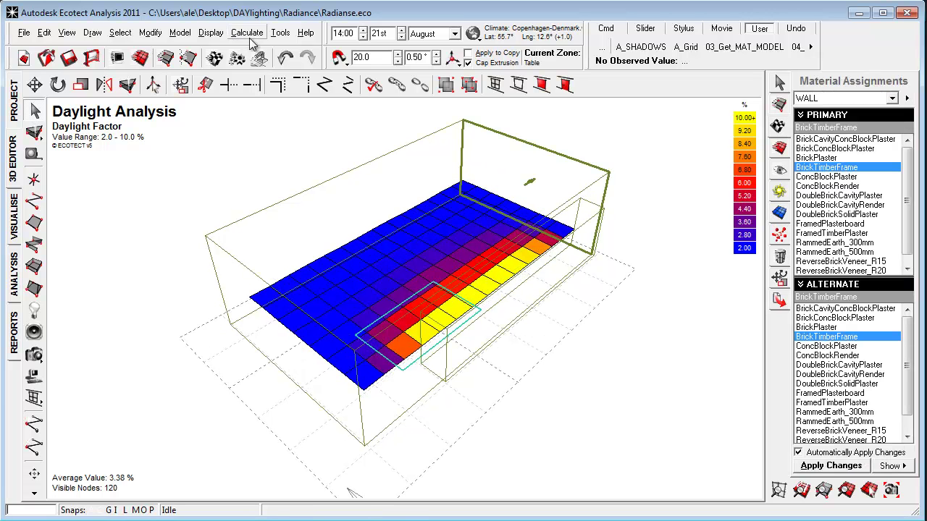
pyautogui.click(244, 34)
pyautogui.click(291, 177)
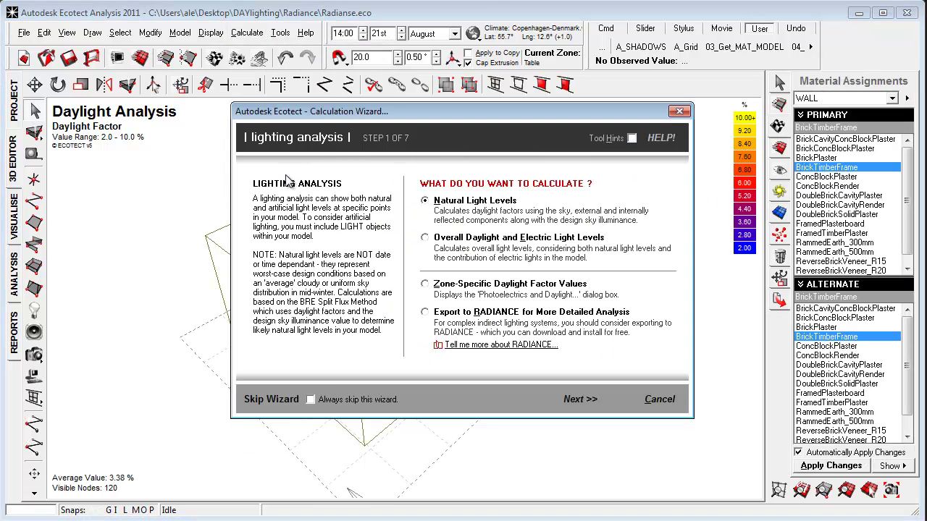
pyautogui.click(434, 316)
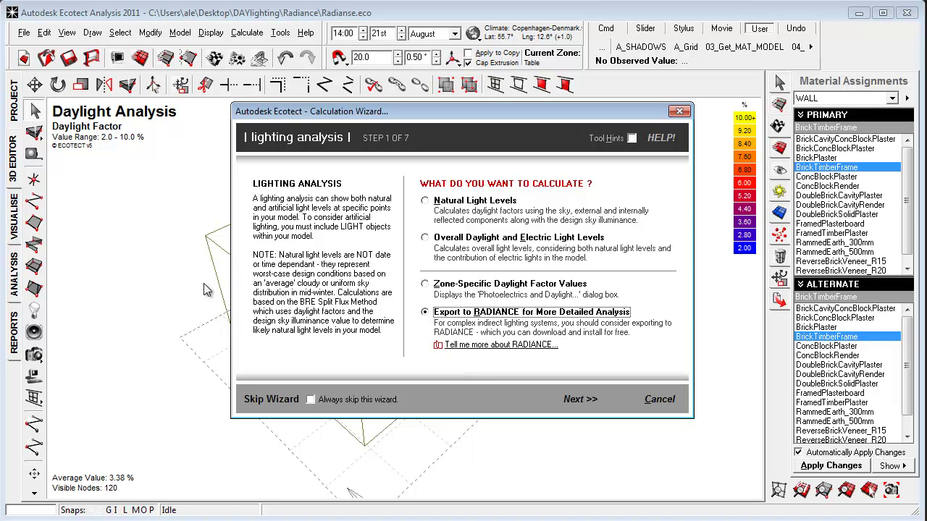
# Step: Step back to the grid-or-objects choice, then advance to the sky condition page
pyautogui.click(580, 399)
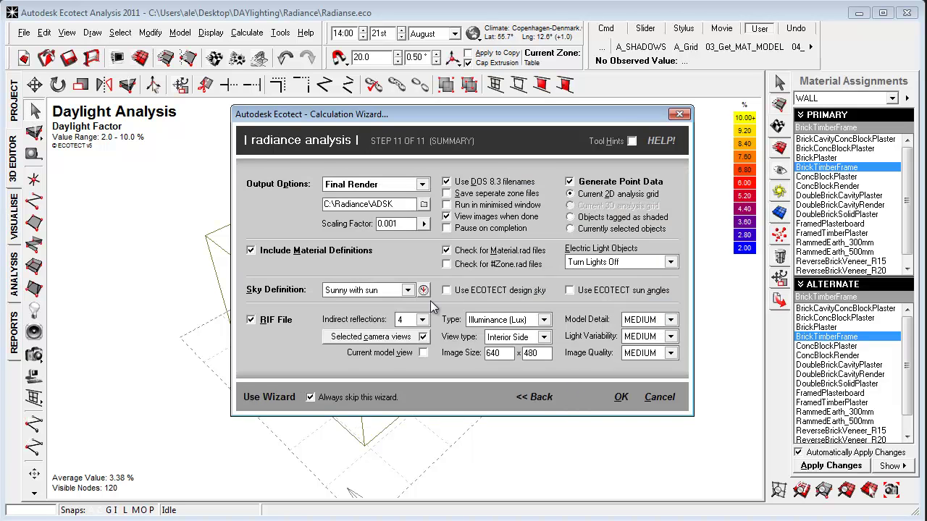
pyautogui.click(536, 398)
pyautogui.click(538, 398)
pyautogui.click(537, 399)
pyautogui.click(537, 398)
pyautogui.click(538, 398)
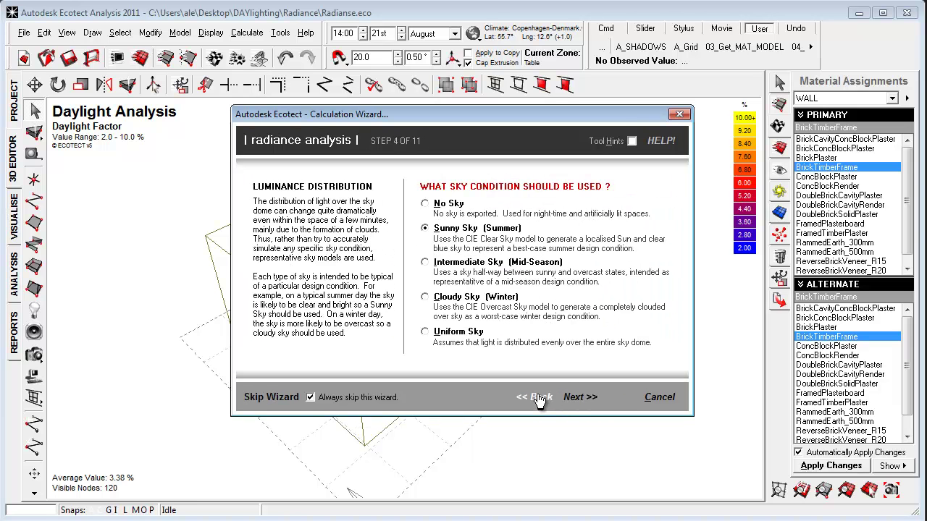
pyautogui.click(538, 398)
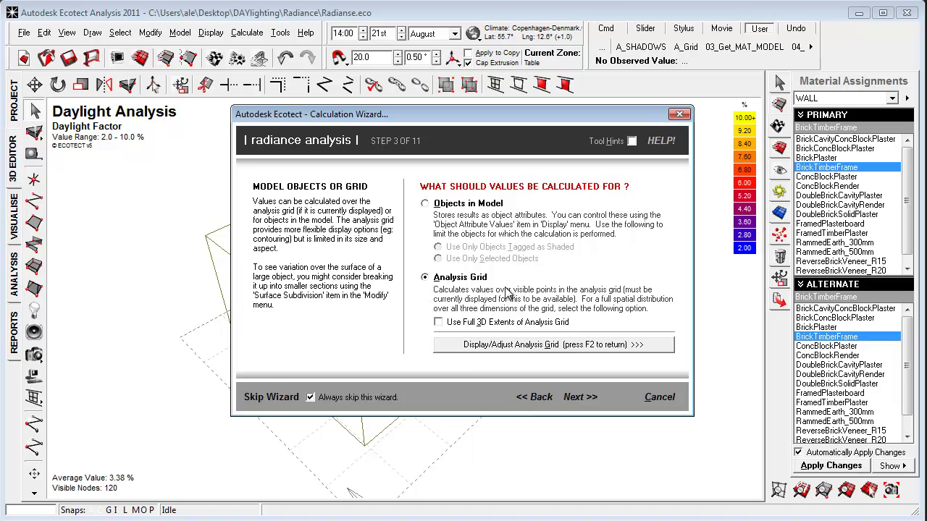
pyautogui.click(582, 398)
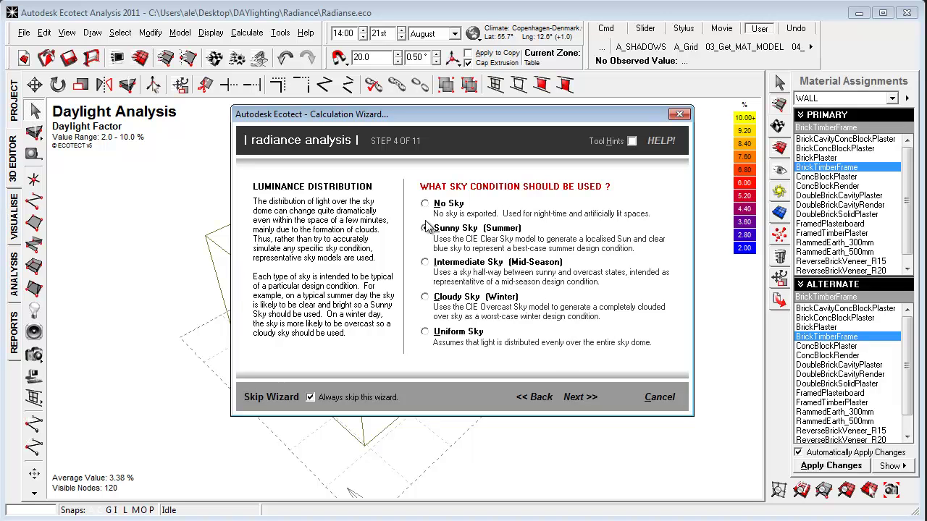
# Step: Use the specified date and time, interior views, Camera_WideAngle and medium accuracy; select the output path
pyautogui.click(576, 396)
pyautogui.click(463, 244)
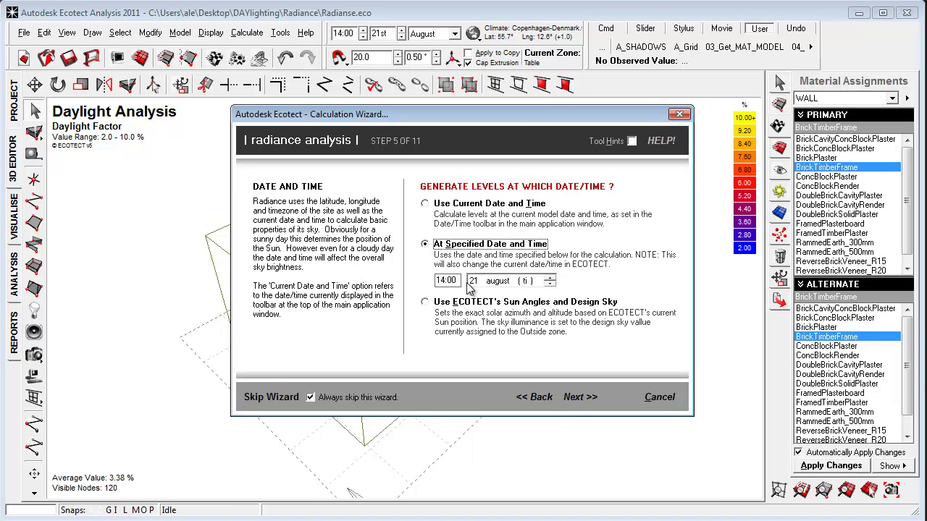
pyautogui.click(579, 397)
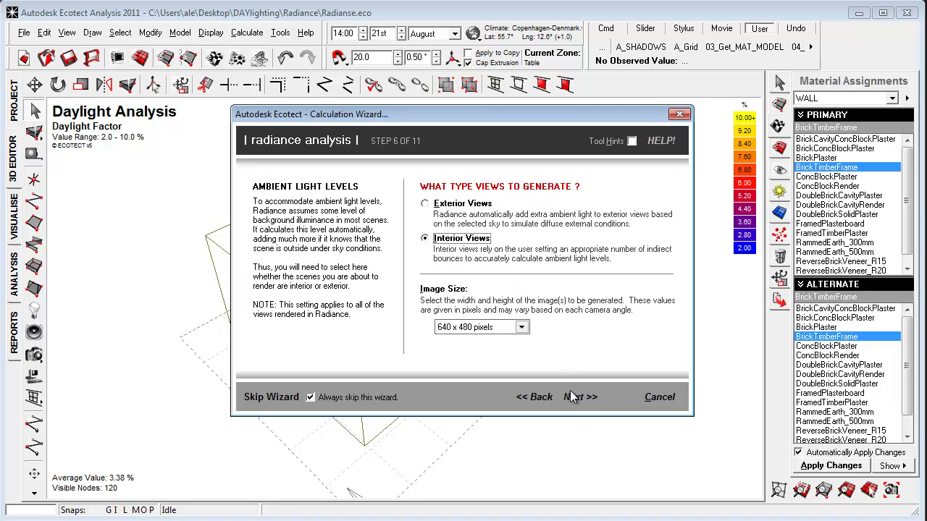
pyautogui.click(572, 397)
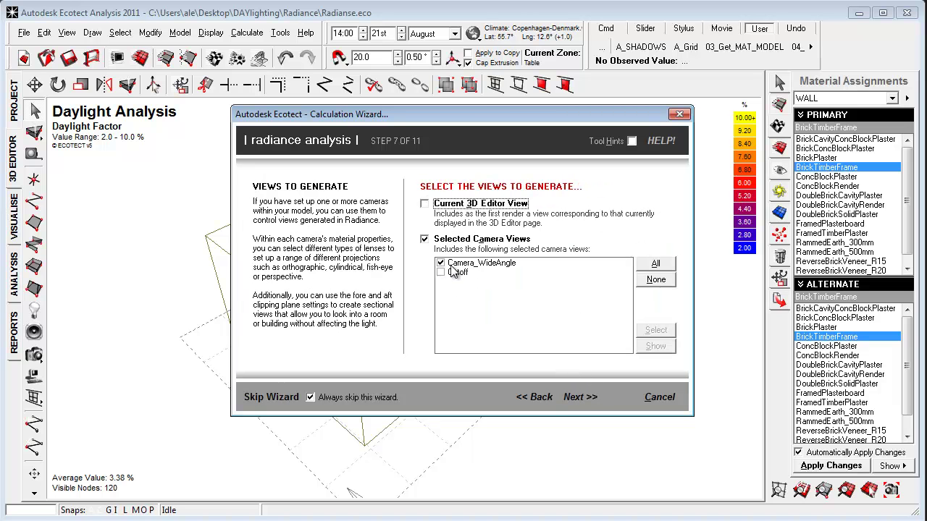
pyautogui.click(583, 397)
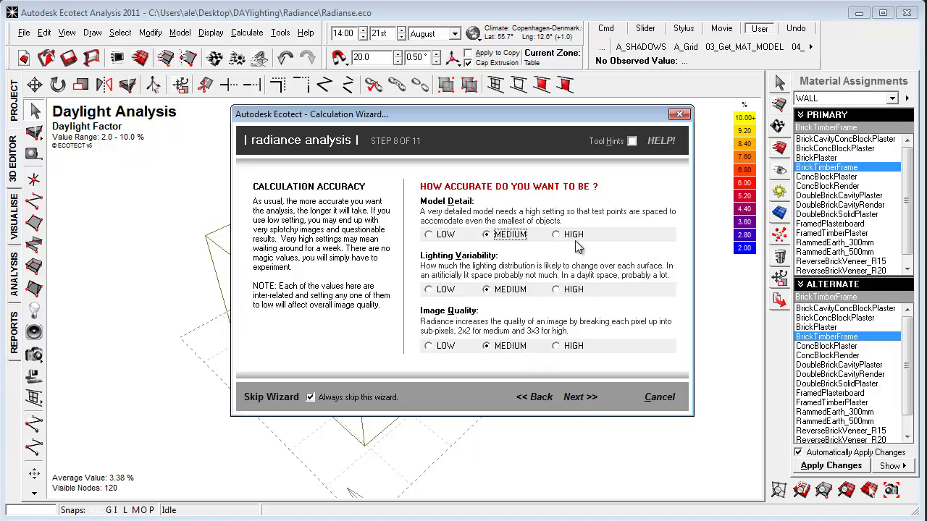
pyautogui.click(580, 397)
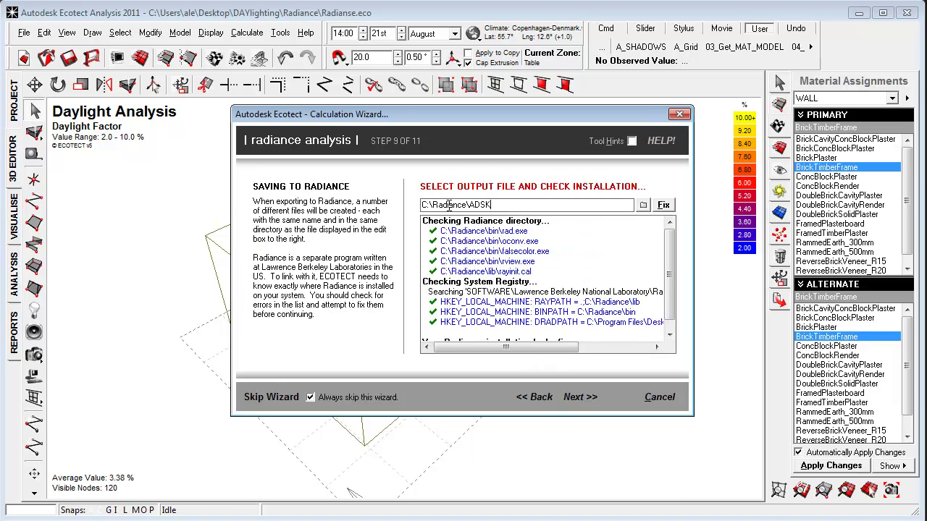
pyautogui.doubleClick(503, 205)
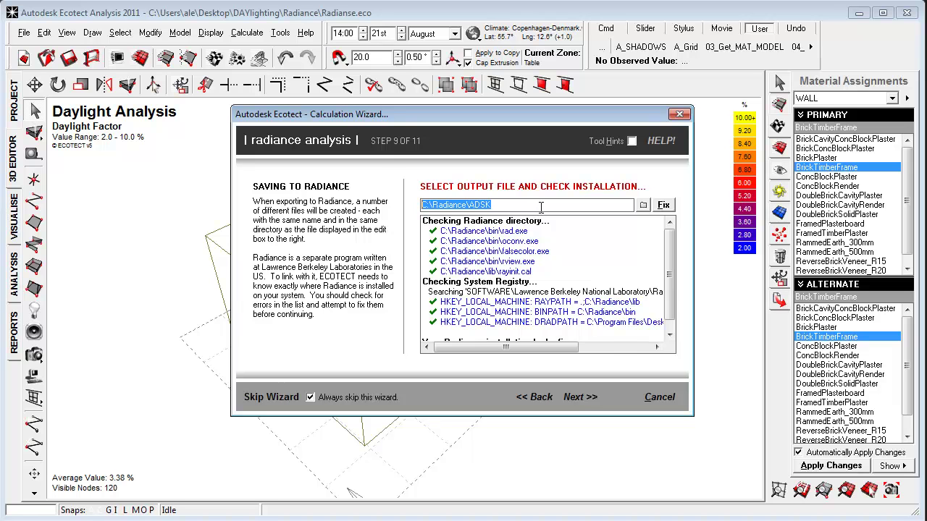
# Step: Continue to the summary, choose Final Render as the output option, and start the Radiance calculation
pyautogui.click(580, 396)
pyautogui.click(580, 396)
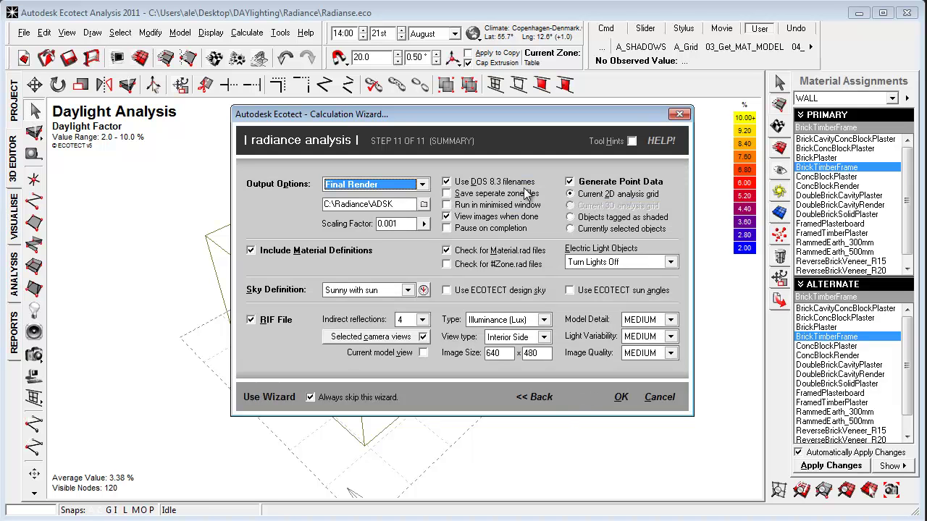
pyautogui.click(387, 186)
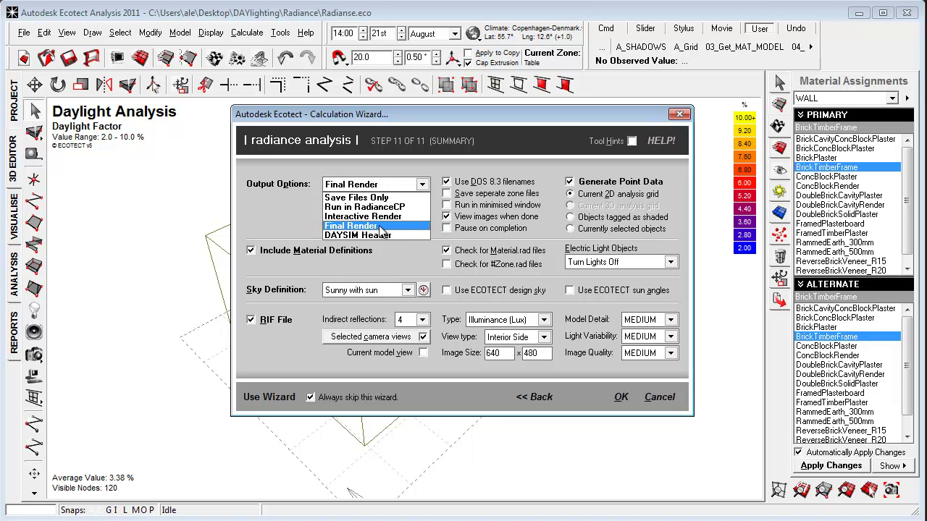
pyautogui.click(378, 226)
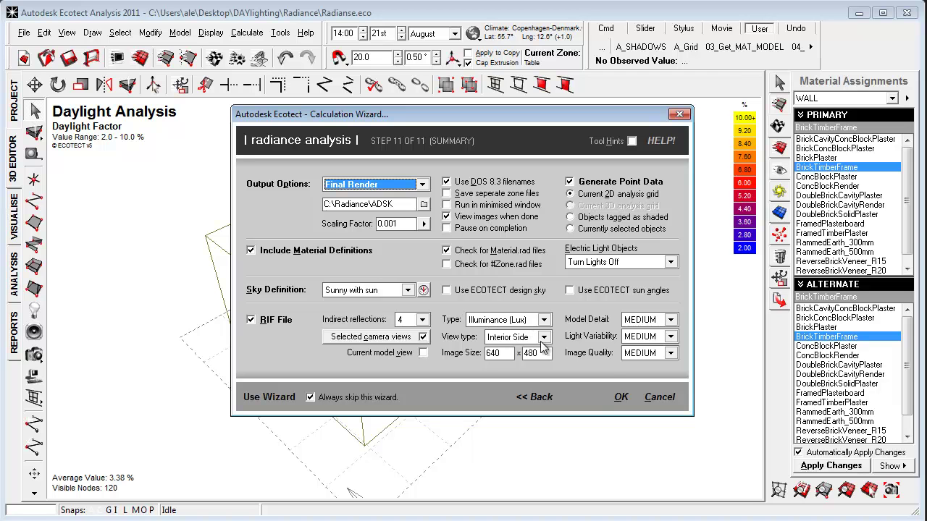
pyautogui.click(621, 399)
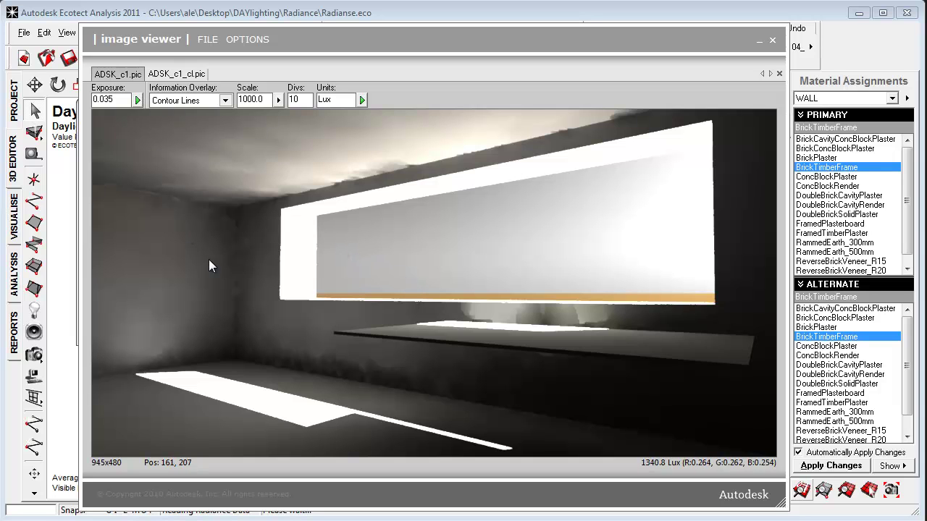
# Step: Take lux readings on the left wall, floor, light shelf and sunlit floor patch
pyautogui.click(177, 271)
pyautogui.click(151, 417)
pyautogui.click(244, 427)
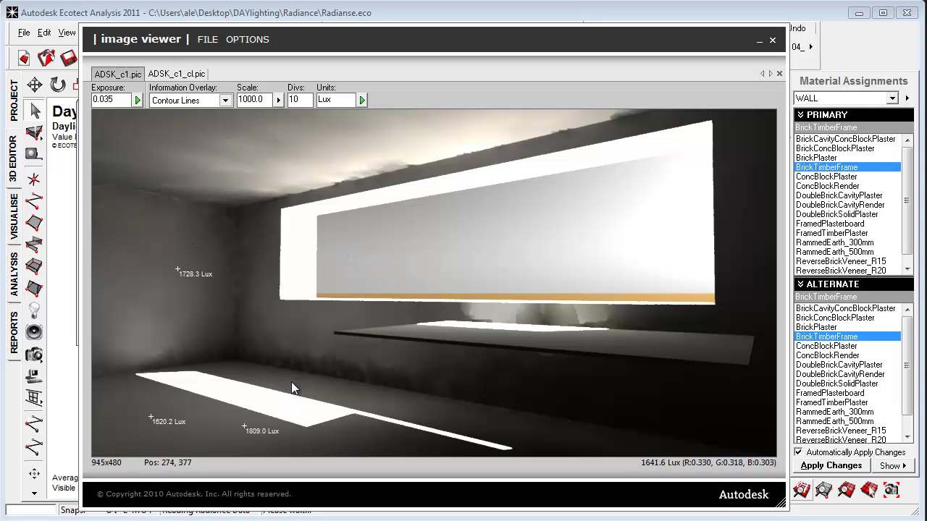
pyautogui.click(291, 382)
pyautogui.click(401, 330)
pyautogui.click(460, 339)
pyautogui.click(577, 348)
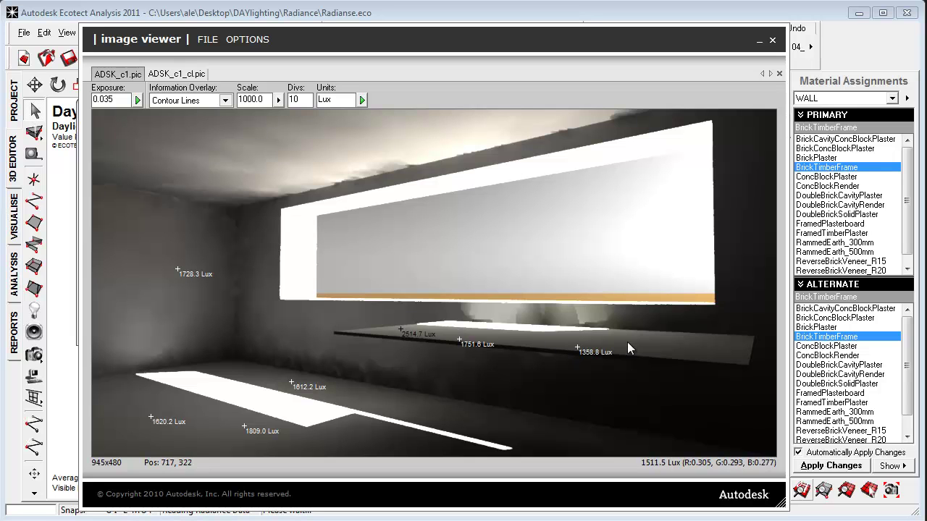
pyautogui.click(651, 340)
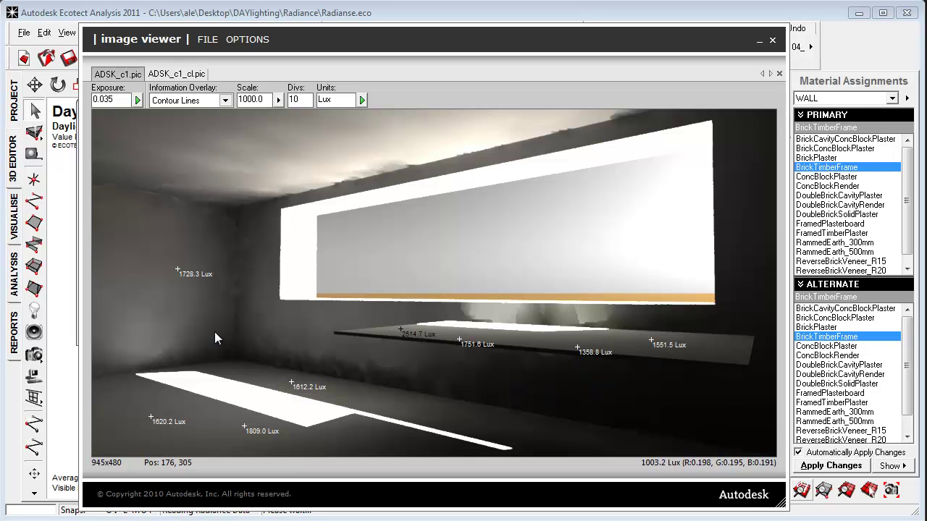
pyautogui.click(211, 388)
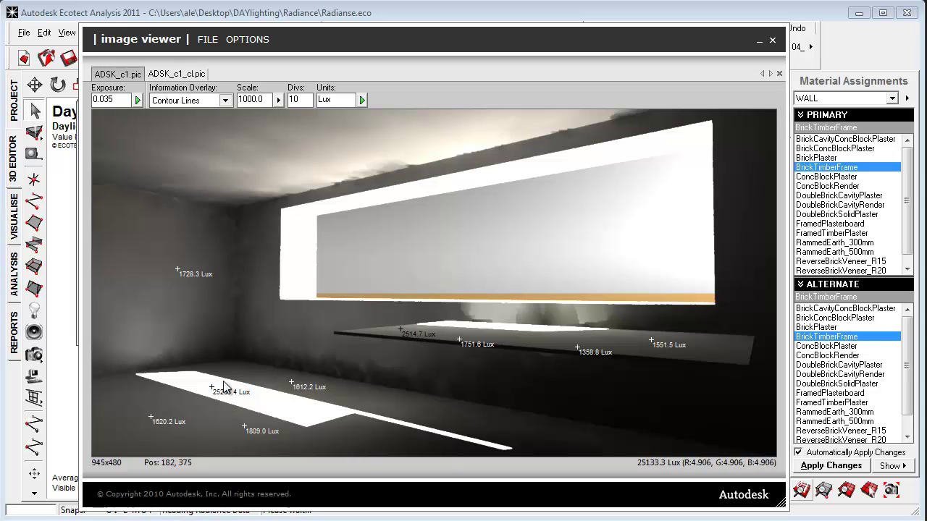
pyautogui.click(288, 409)
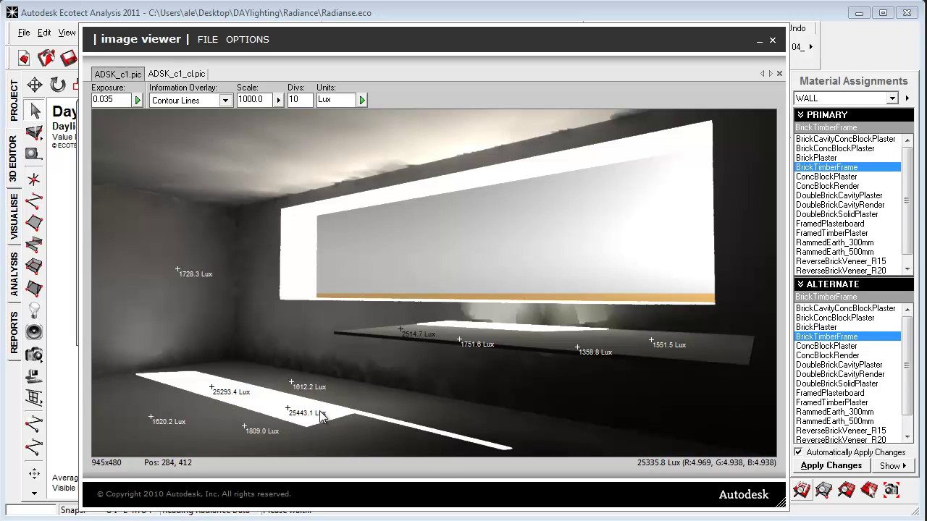
pyautogui.click(184, 377)
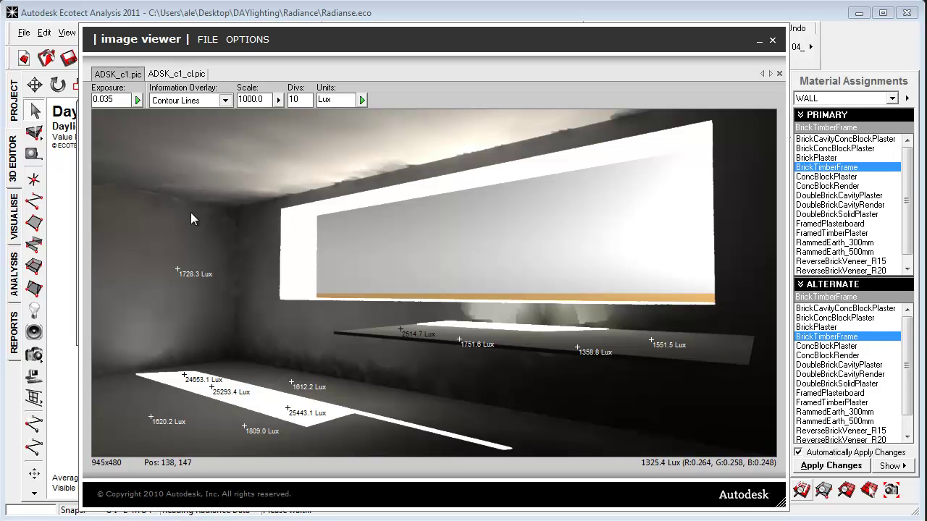
# Step: Create False Colour and Human Sensitivity overlay versions of the render, then close the viewer
pyautogui.click(181, 102)
pyautogui.click(174, 142)
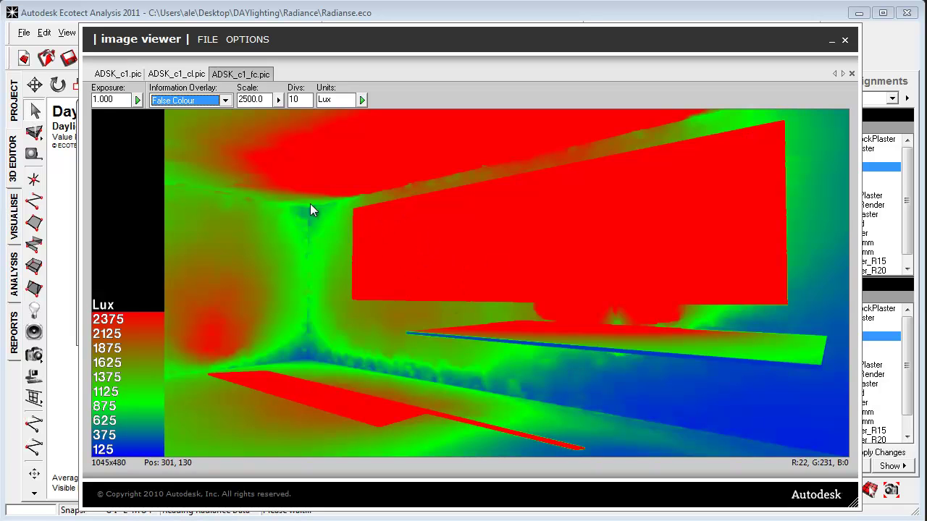
pyautogui.click(131, 82)
pyautogui.click(165, 101)
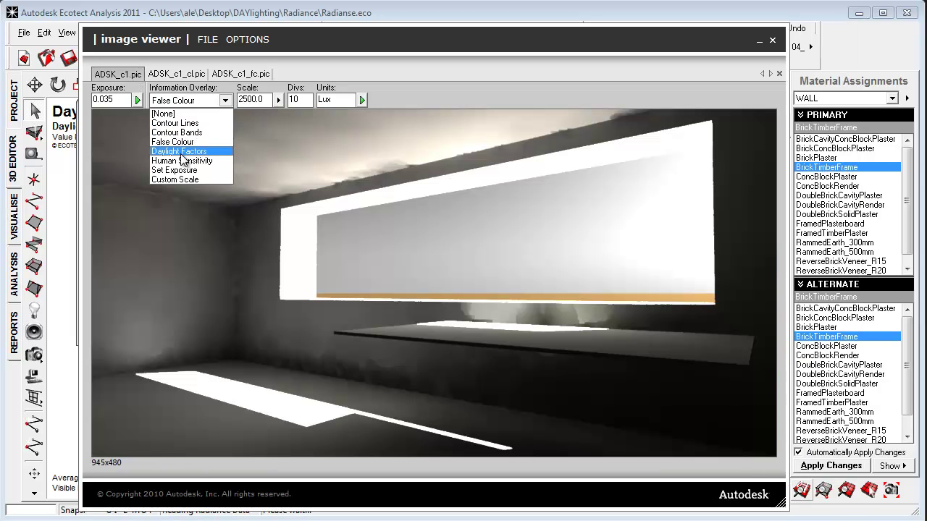
pyautogui.click(181, 161)
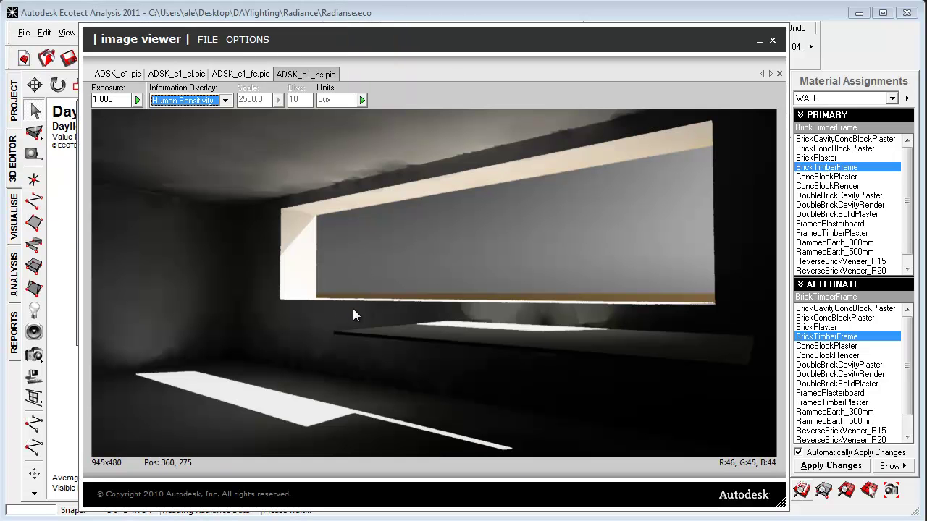
pyautogui.click(772, 40)
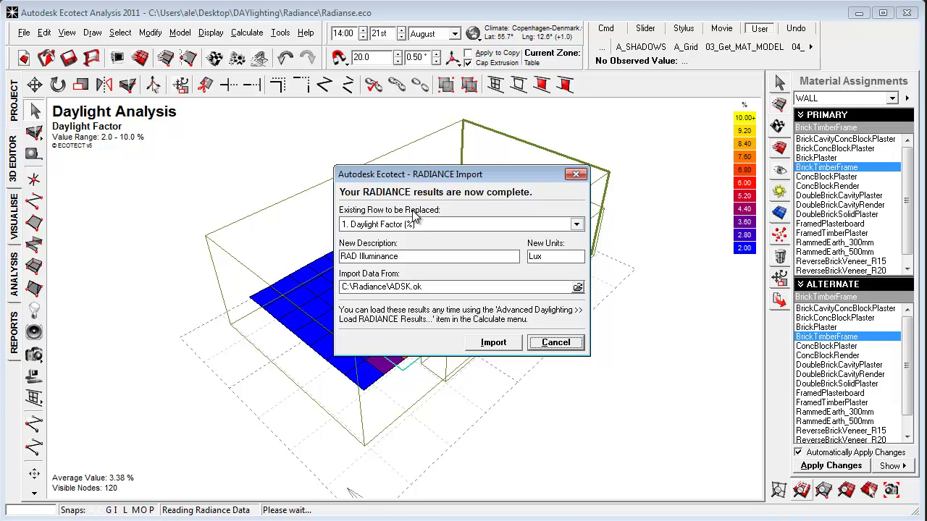
# Step: Import the Radiance results onto the grid with the description 'RAD Illuminance'
pyautogui.click(418, 255)
pyautogui.moveTo(373, 250); pyautogui.dragTo(325, 247)
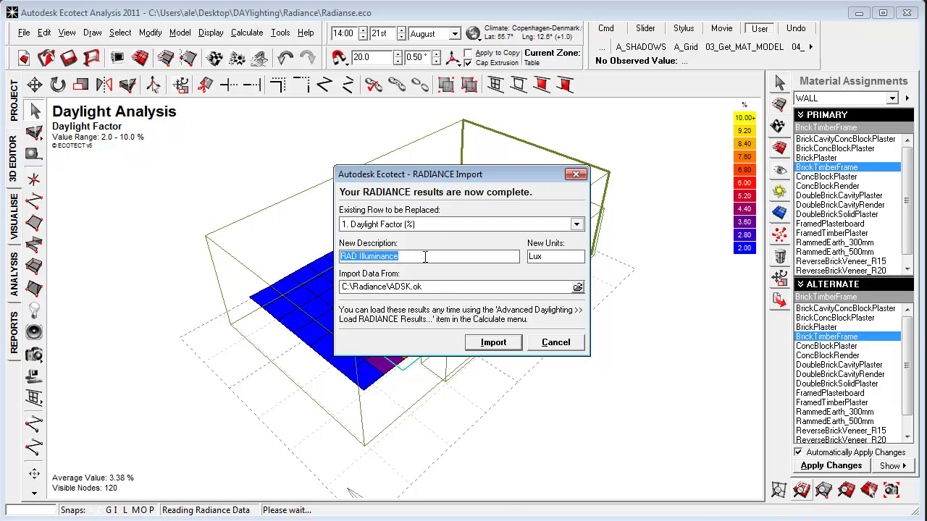
pyautogui.click(501, 343)
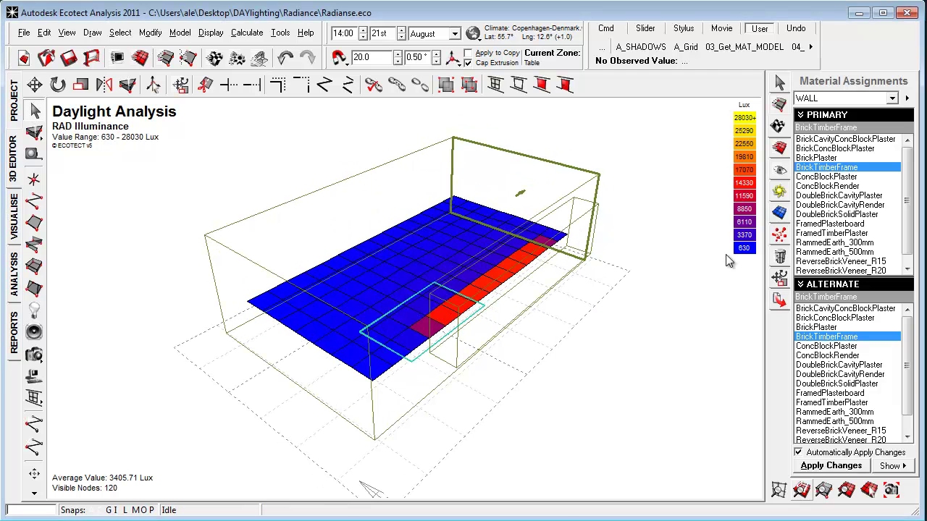
# Step: Set the analysis grid range to 250–2990 Lux and orbit around the room
pyautogui.click(779, 211)
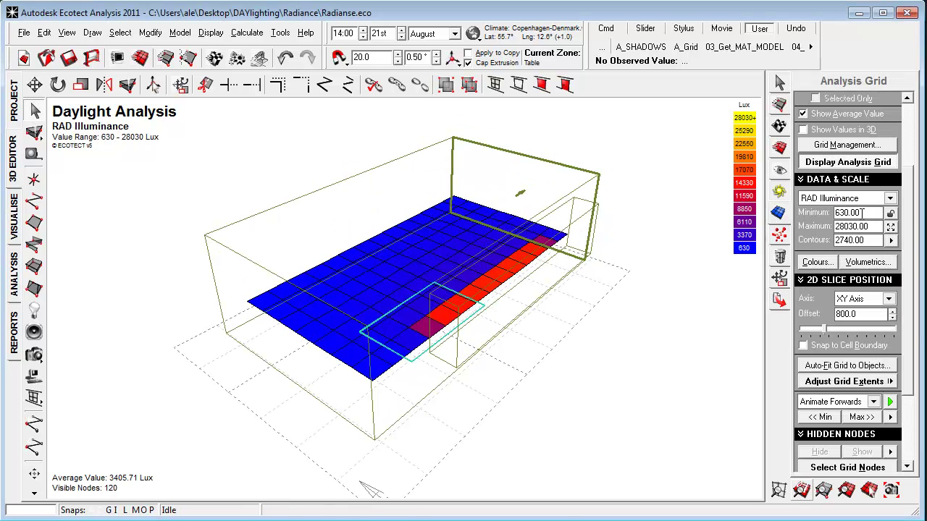
pyautogui.moveTo(876, 226); pyautogui.dragTo(803, 220)
pyautogui.moveTo(876, 212); pyautogui.dragTo(807, 226)
pyautogui.write('25')
pyautogui.write('2990')
pyautogui.press('Return')
pyautogui.moveTo(724, 246); pyautogui.dragTo(600, 334, button='right')
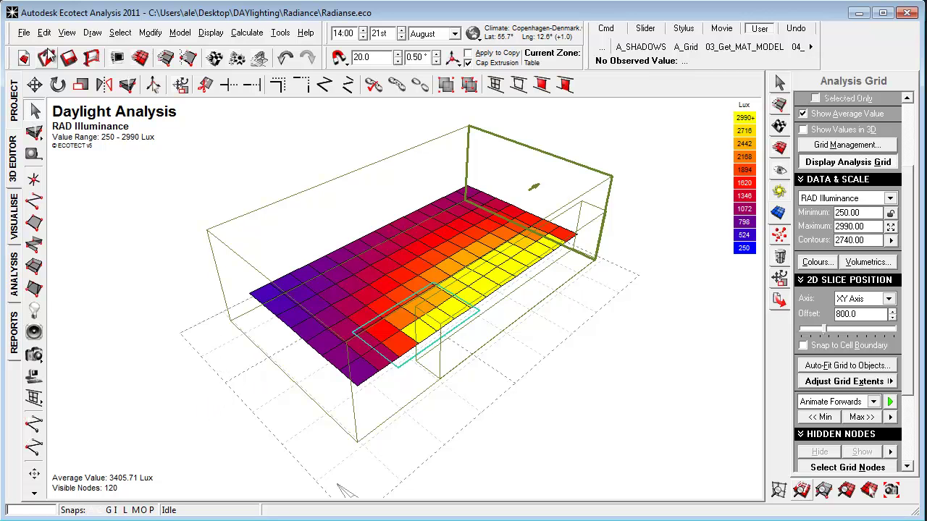
# Step: Export the analysis grid data as Radianse.GRD (Analysis Grid Data Files), overwriting the existing file
pyautogui.click(25, 33)
pyautogui.moveTo(113, 194)
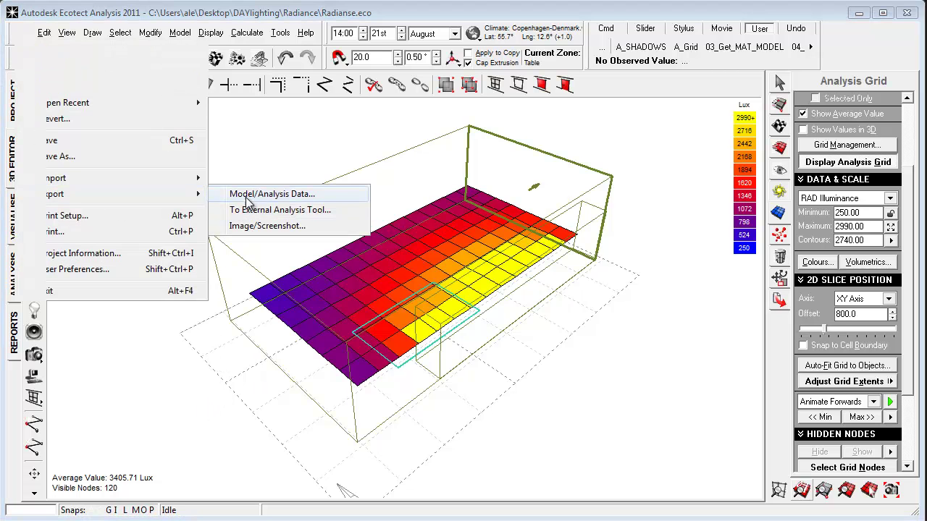
pyautogui.click(246, 203)
pyautogui.click(450, 429)
pyautogui.click(442, 463)
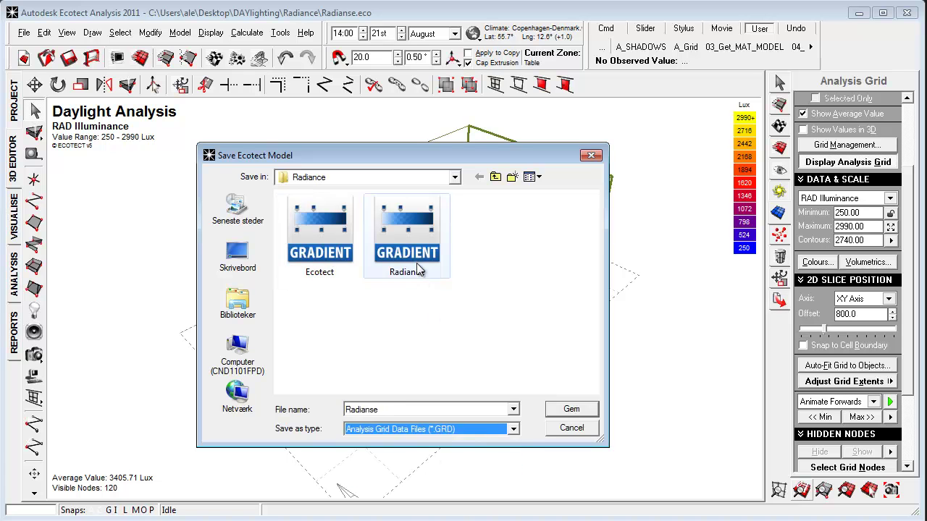
pyautogui.click(566, 409)
pyautogui.click(539, 326)
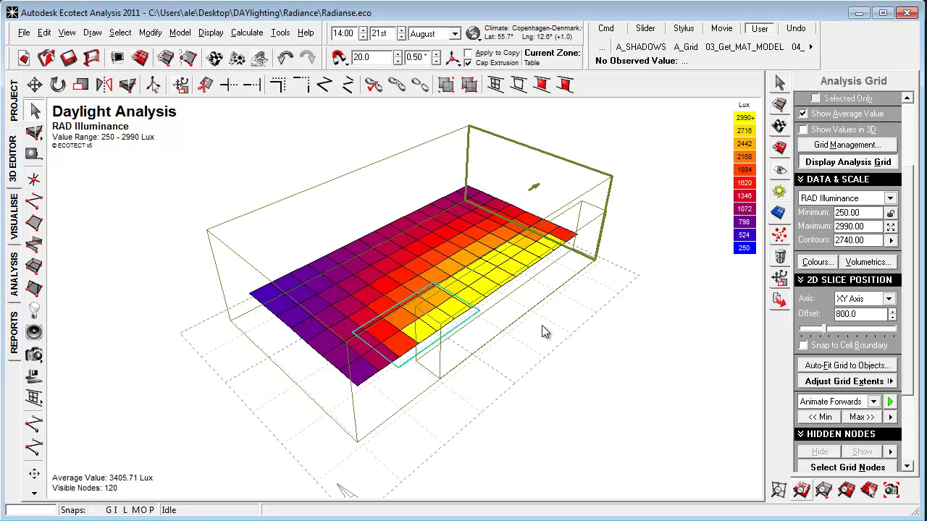